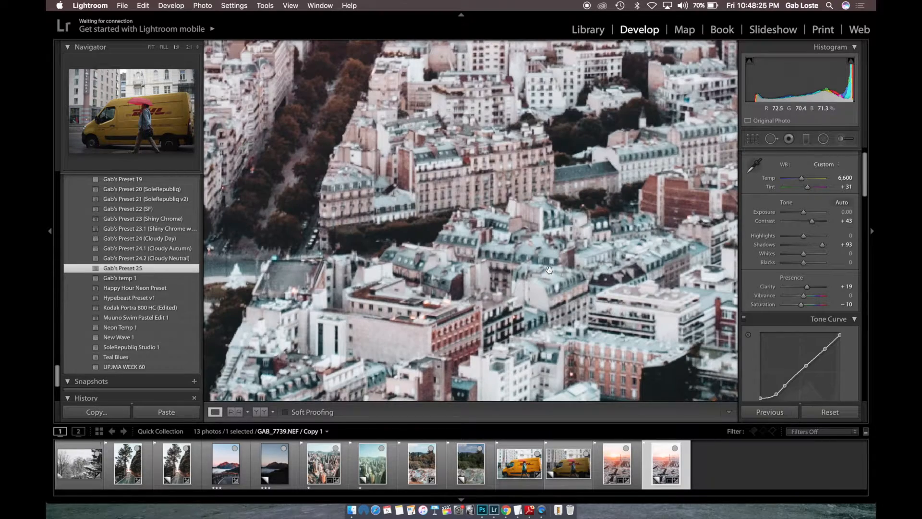
- Shift the hue of the bluish rooftops in the Paris photo with the targeted adjustment, bringing Aqua to +16 and Blue to +37
click(575, 268)
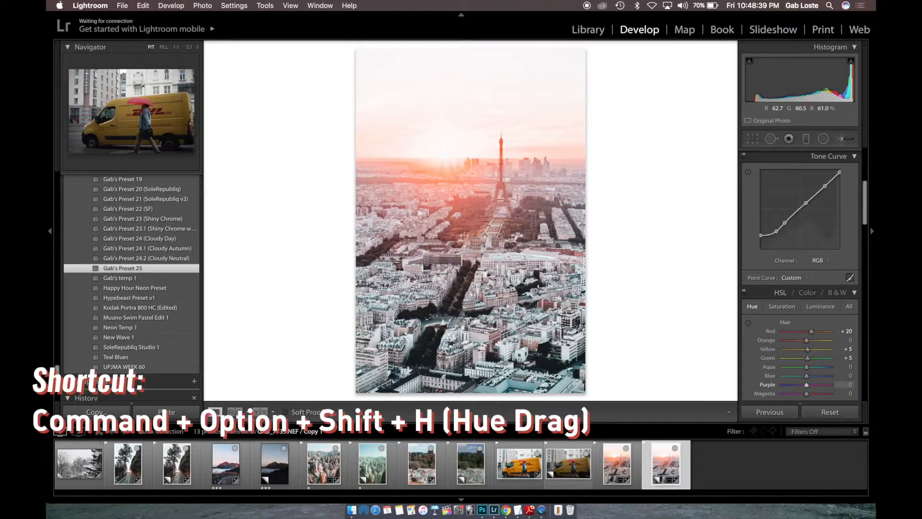
key(super+alt+shift+h)
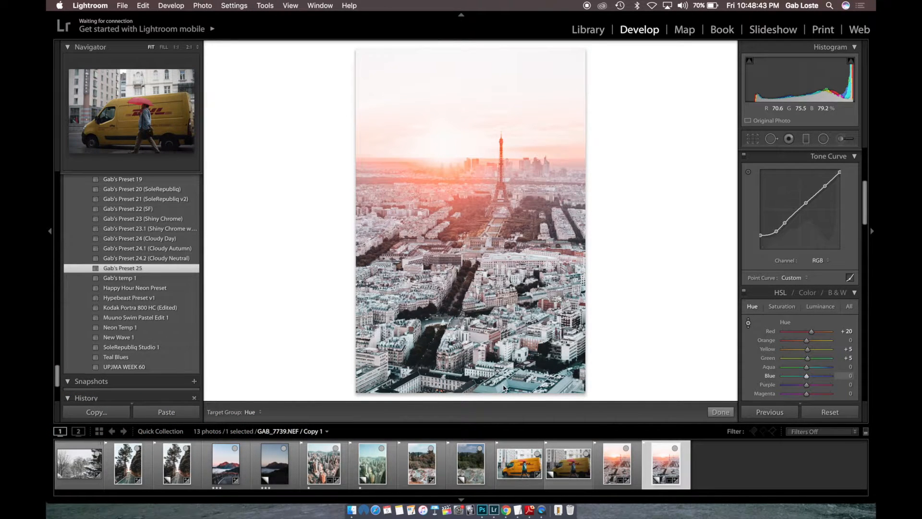
drag(504, 388, 504, 384)
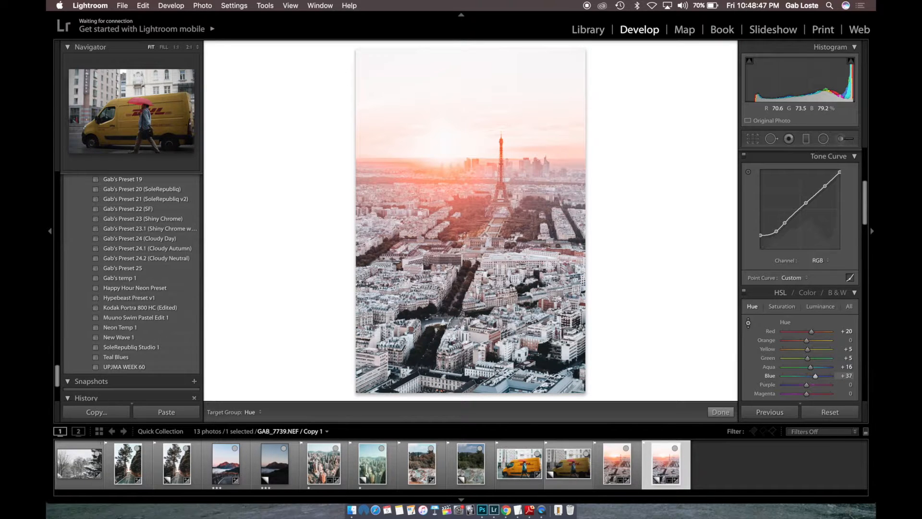
drag(504, 365, 504, 355)
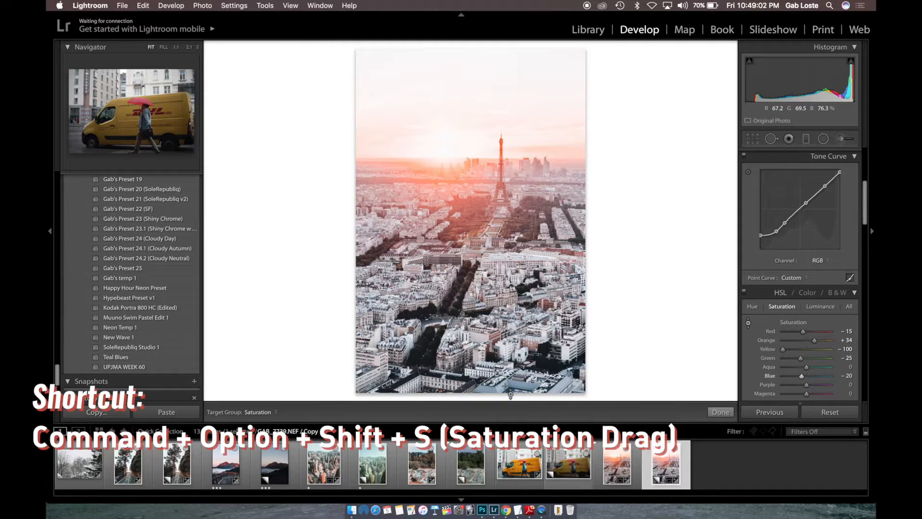
- Lower the saturation of the blue tones in the Paris foreground and set Contrast to +55
drag(505, 386, 505, 398)
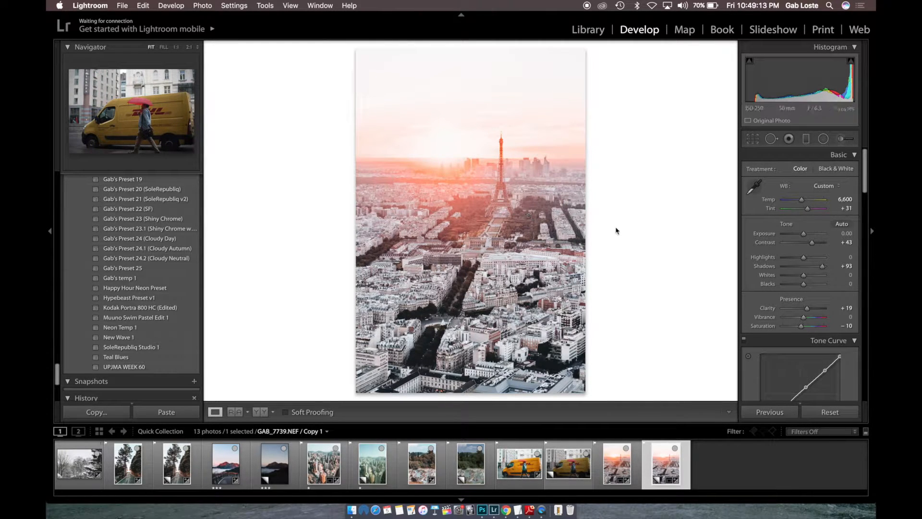
drag(837, 244, 842, 244)
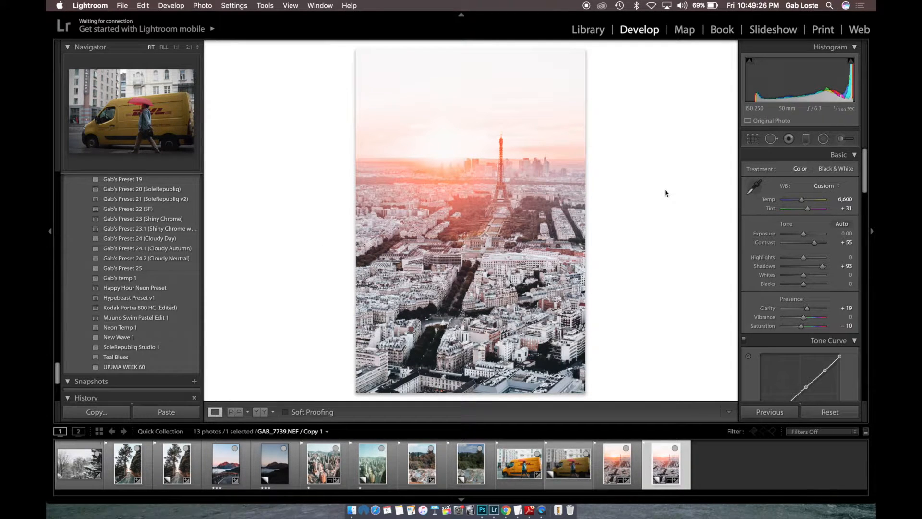
- Darken the Paris sky with a graduated filter centred on the horizon, with its Exposure at −1.15
click(805, 140)
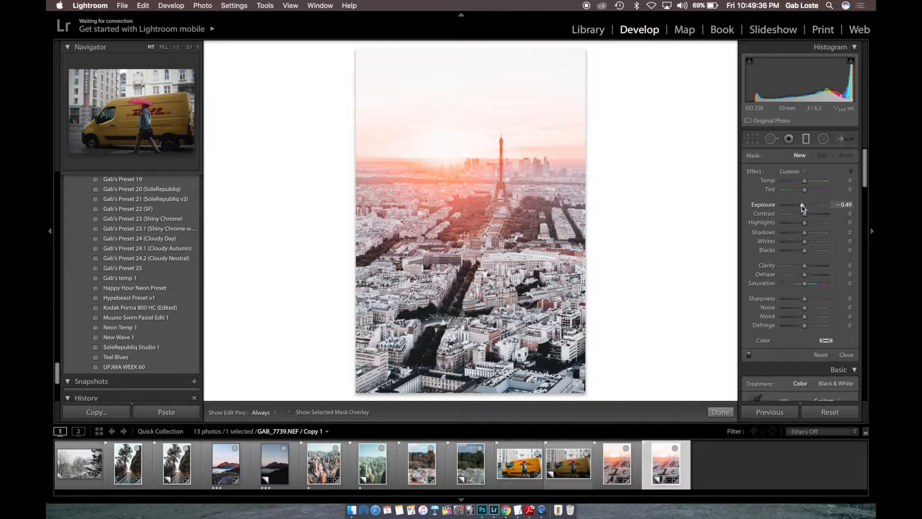
click(806, 140)
click(807, 141)
drag(465, 109, 474, 285)
drag(471, 165, 472, 160)
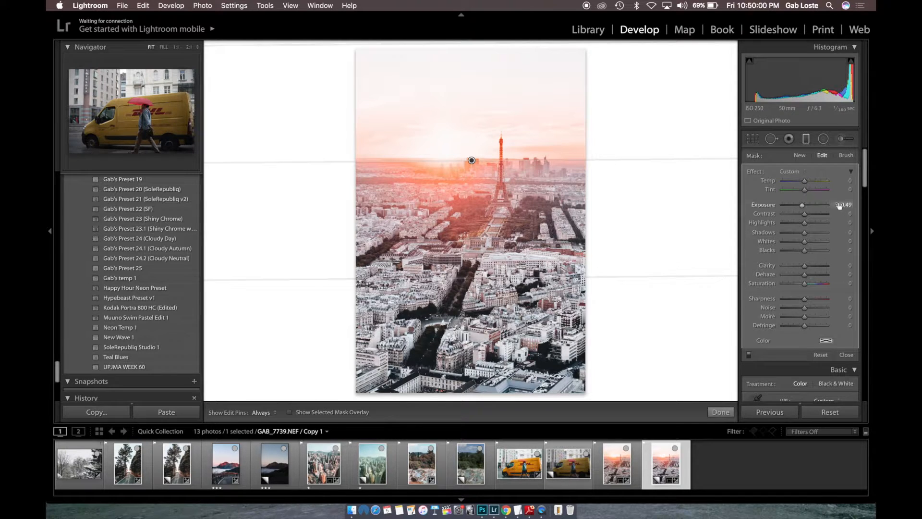
drag(843, 205, 828, 205)
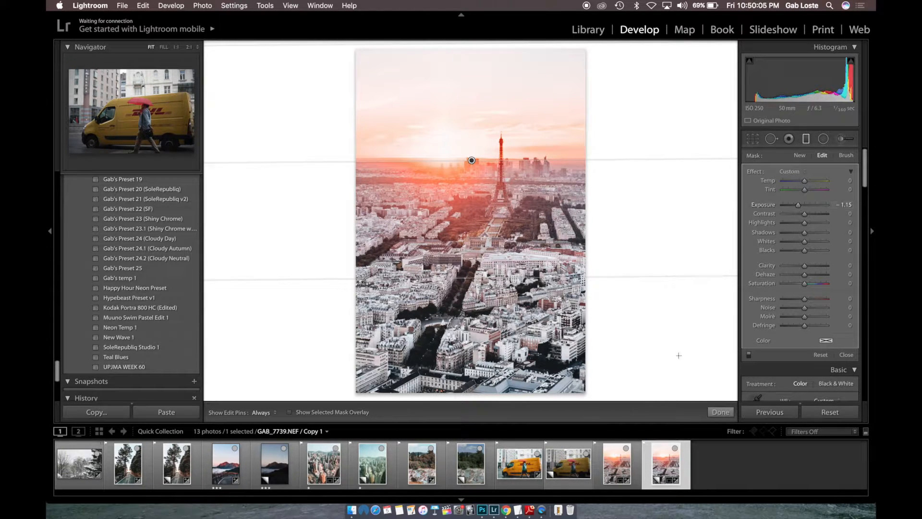
key(m)
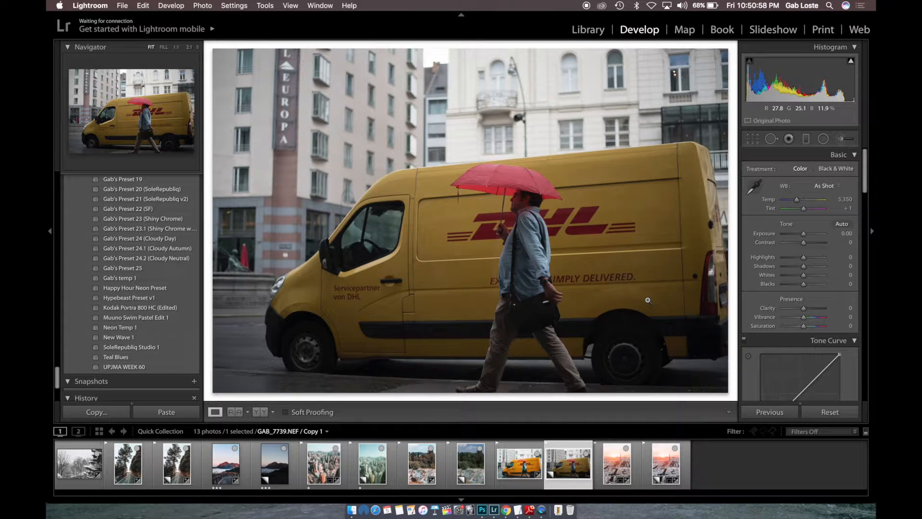
- Inspect the man with the umbrella in the DHL van photo up close, and apply Gab's Preset 25 to the photo
click(522, 208)
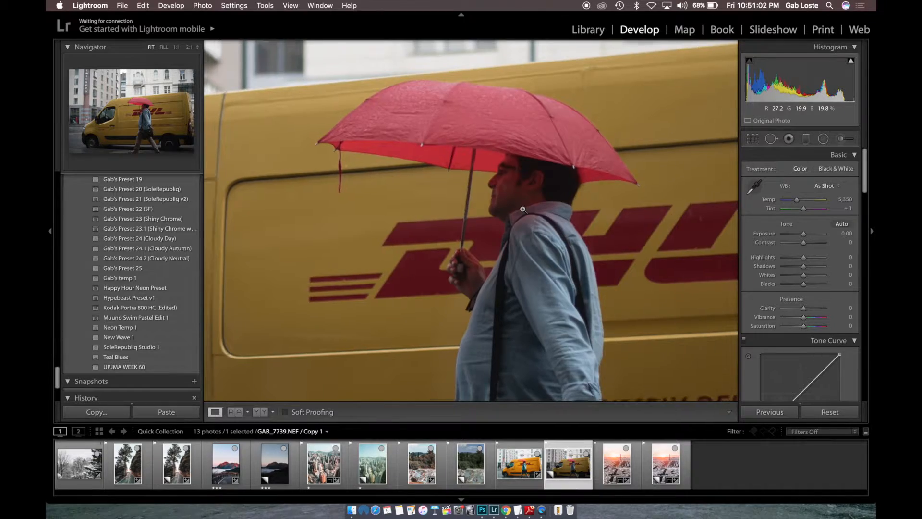
click(522, 208)
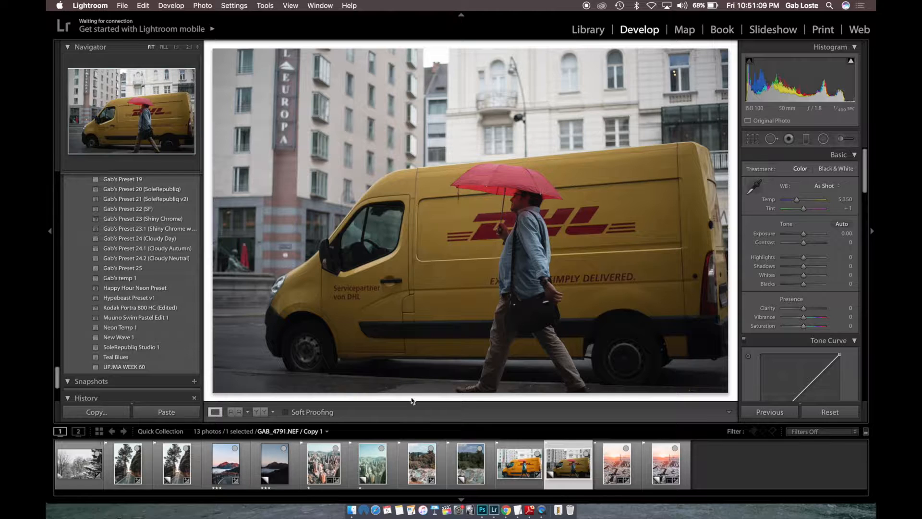
click(192, 272)
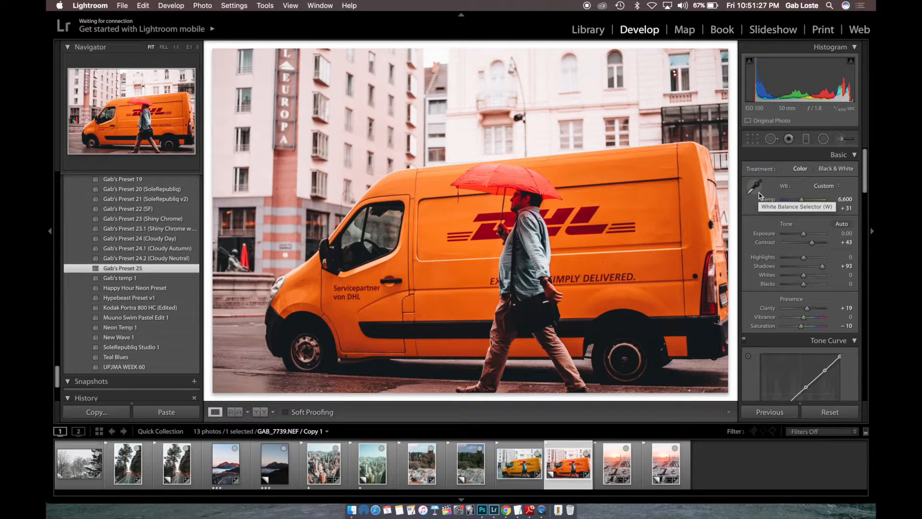
- Correct the van photo's white balance by sampling the EUROPA sign as neutral, and cool Temp to 4,884
click(754, 187)
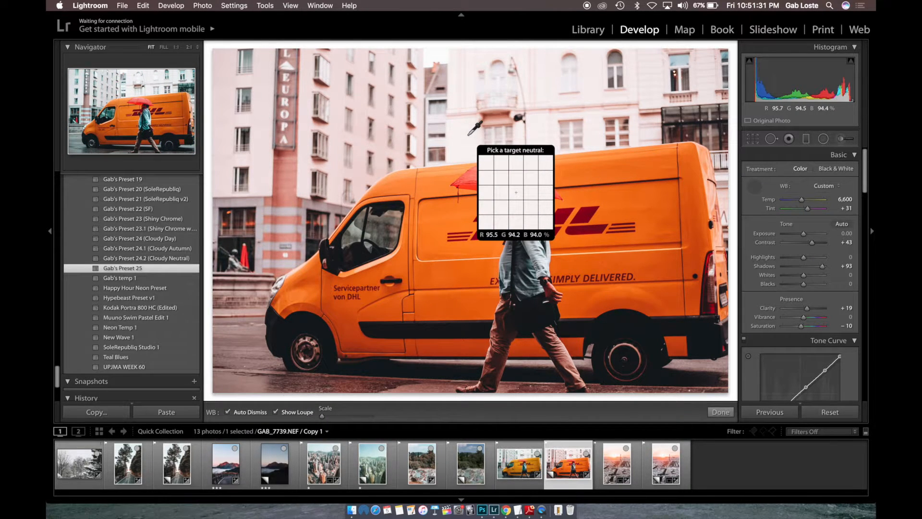
click(284, 128)
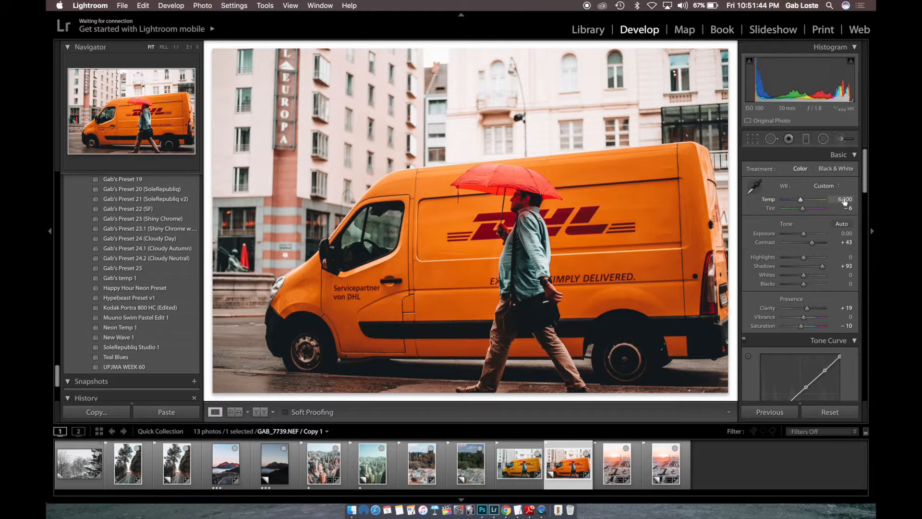
drag(844, 201, 793, 201)
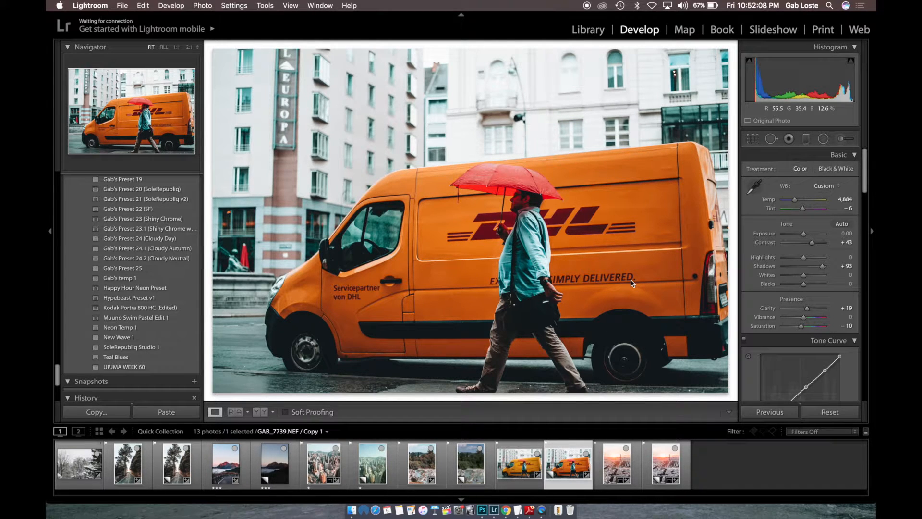
- Shift the van's hue from orange to yellow with the targeted adjustment, bringing Orange to +33 and Red to +25
key(super+alt+shift+h)
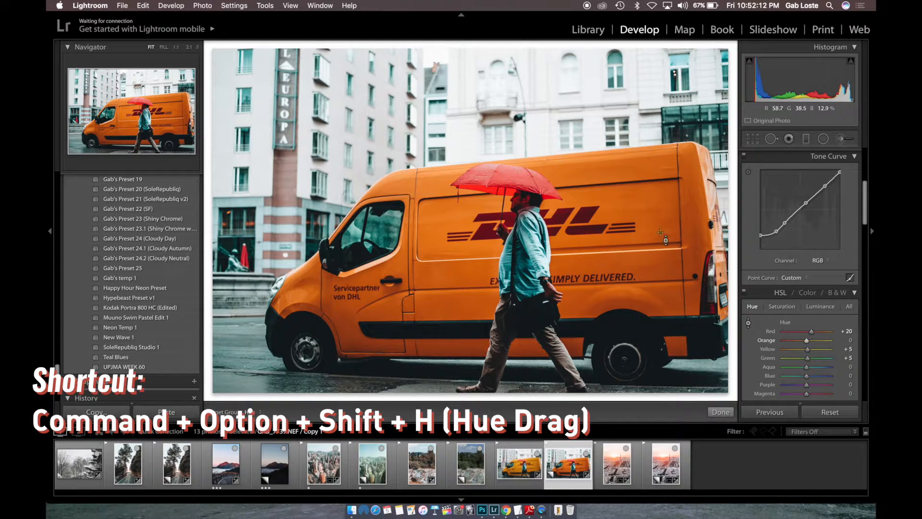
drag(661, 238, 661, 216)
key(Down)
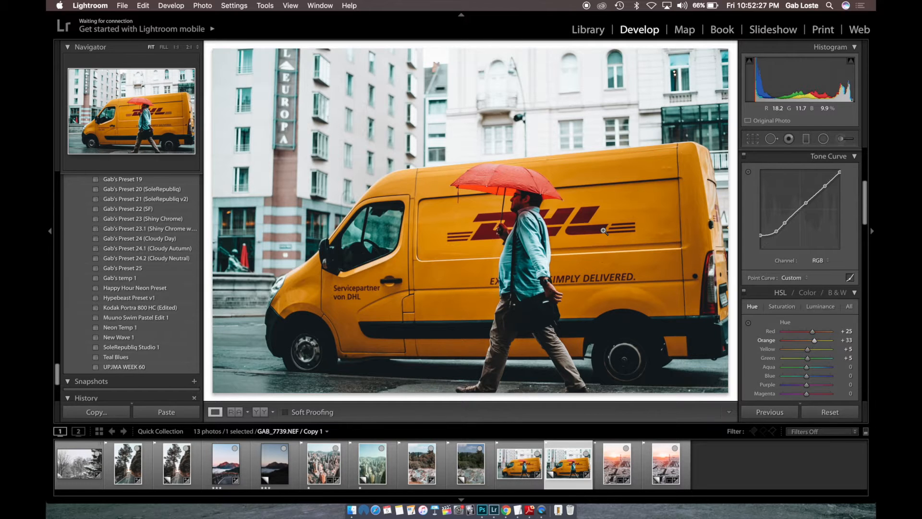
- Shift the hue of the man's teal shirt toward blue with the targeted adjustment, bringing Aqua to +25 and Blue to +37
key(alt)
key(super+alt+shift+h)
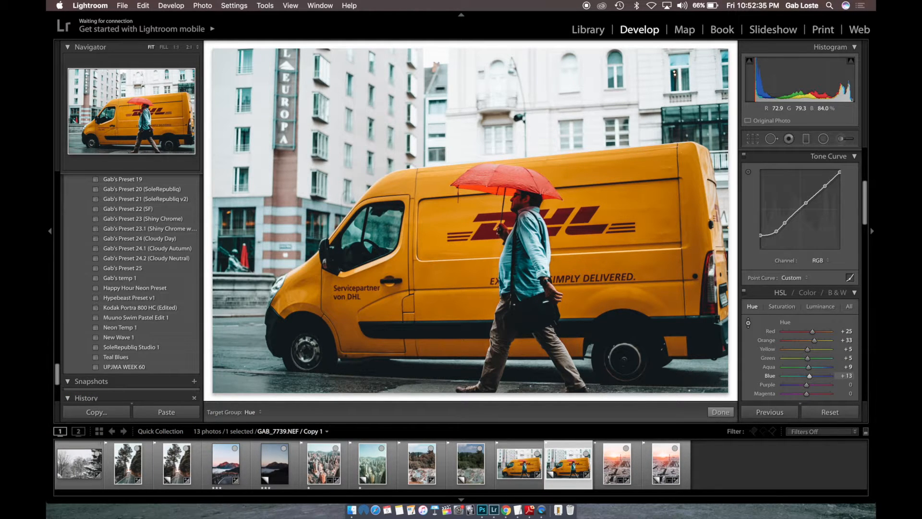
drag(516, 240, 517, 225)
drag(538, 261, 538, 260)
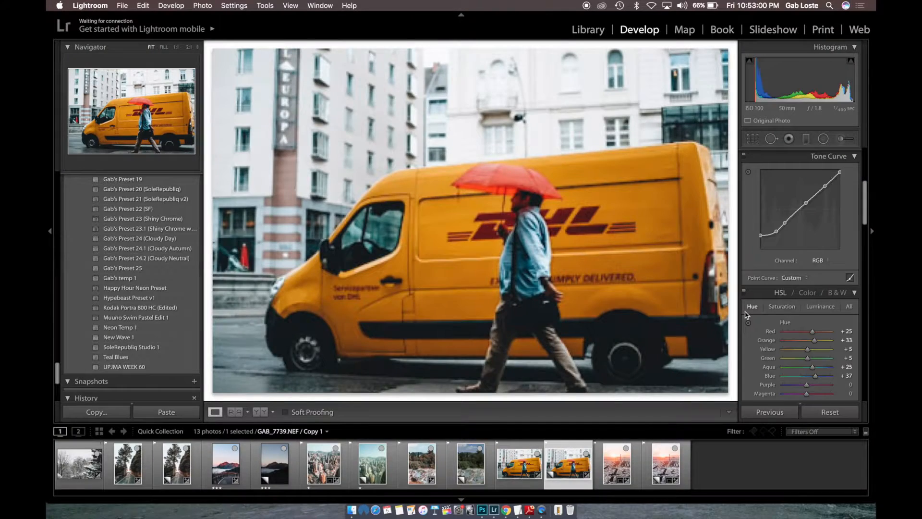
- Apply Gab's Preset 25 to the café square photo and sample its white balance from the pale stone post near the tables
key(Right)
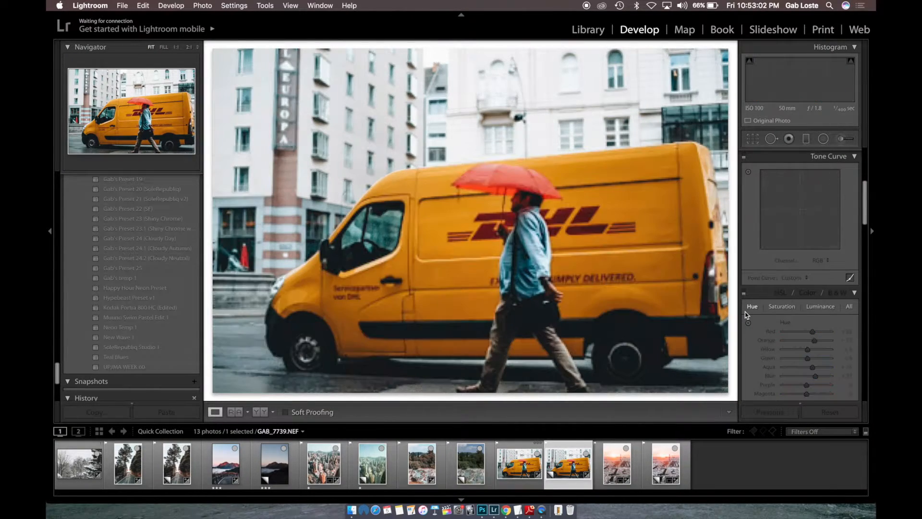
scroll(800, 281, up, 5)
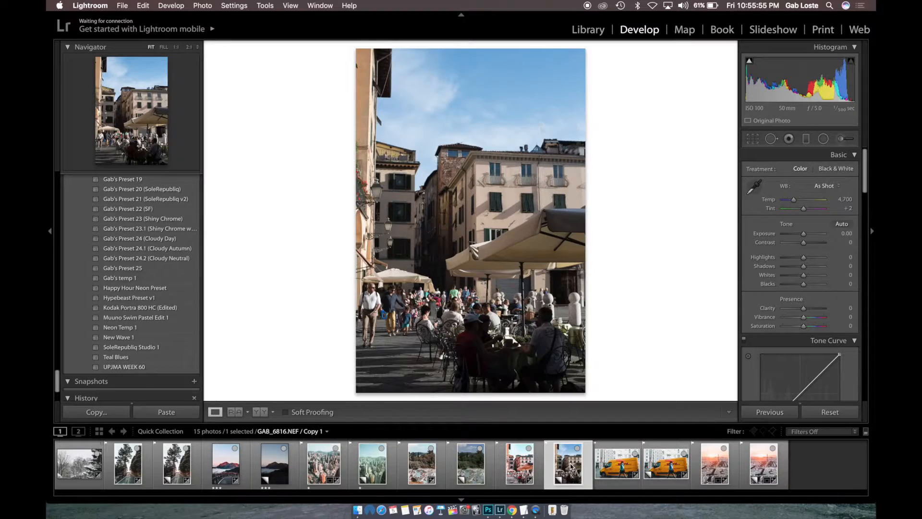
click(172, 269)
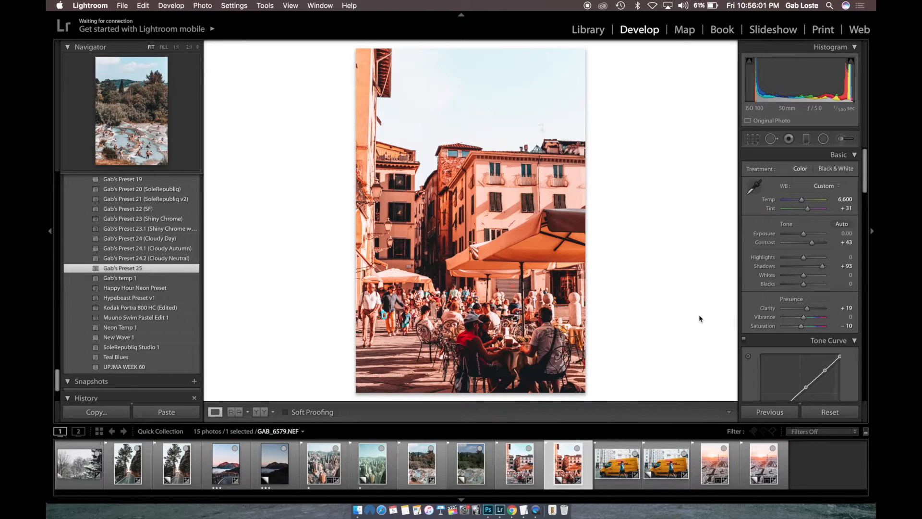
click(758, 188)
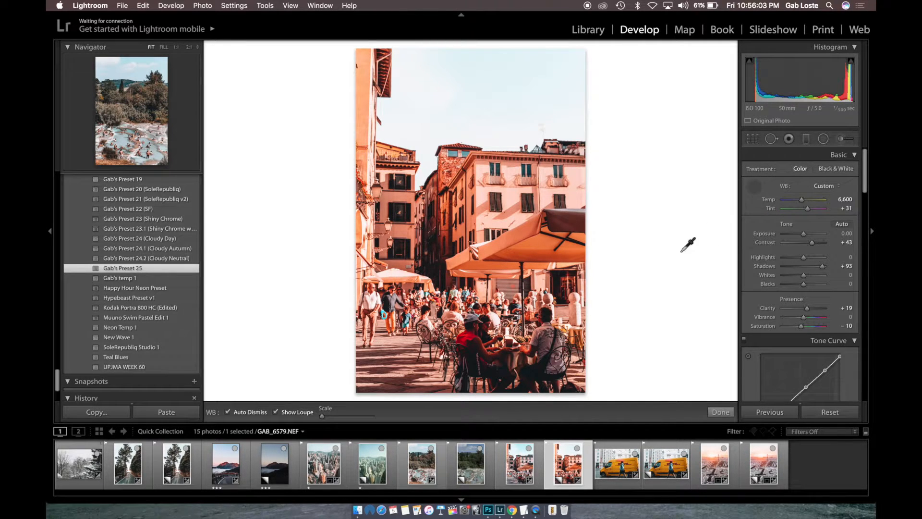
click(578, 309)
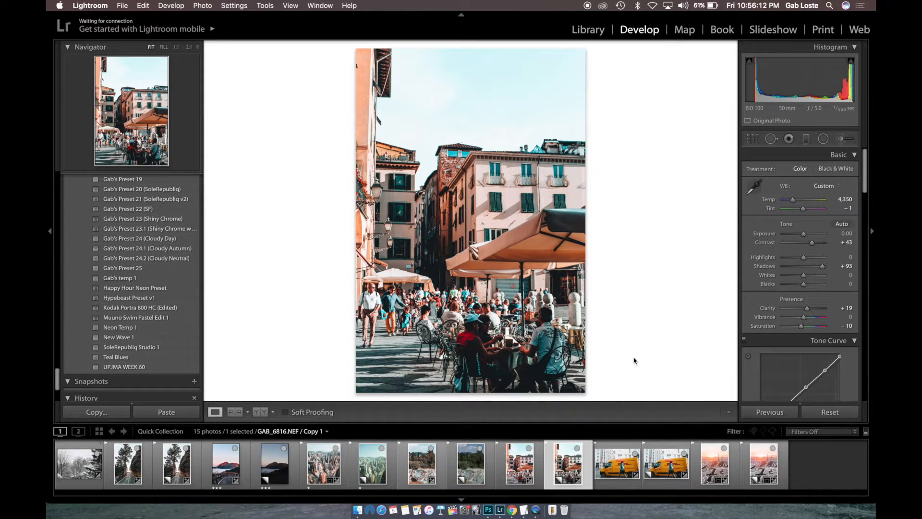
- Shift the hue of the teal shaded umbrella canopy in the café square photo with the targeted adjustment
key(super+alt+shift+h)
drag(567, 222, 566, 214)
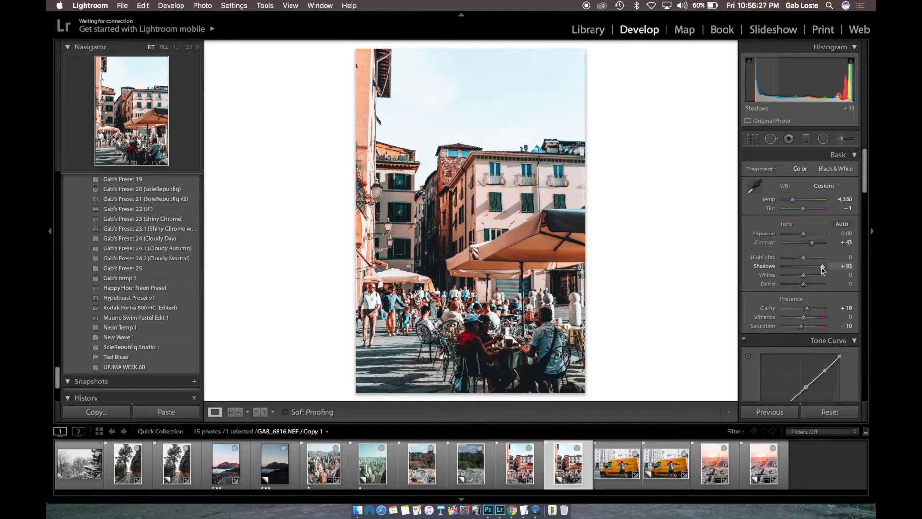
- Raise Shadows to +100 and warm Temp to 4,967 on the café square photo
drag(821, 267, 826, 267)
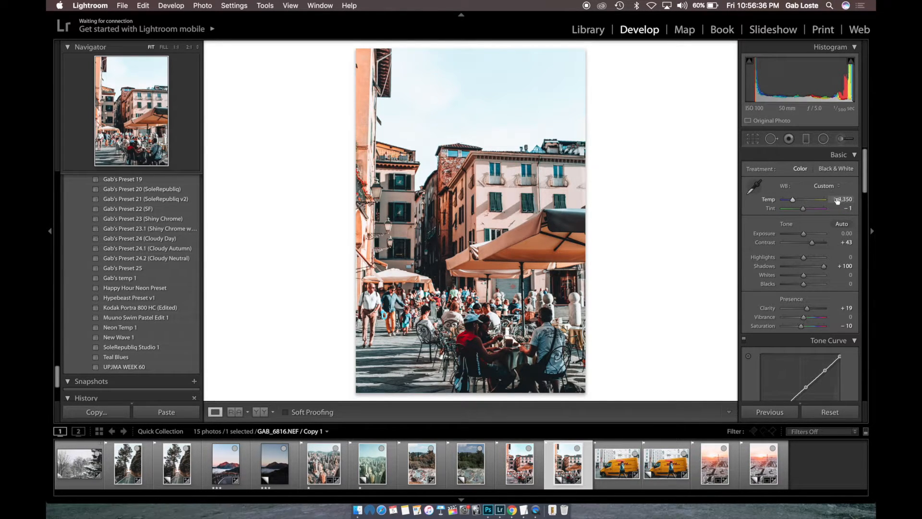
drag(837, 201, 894, 200)
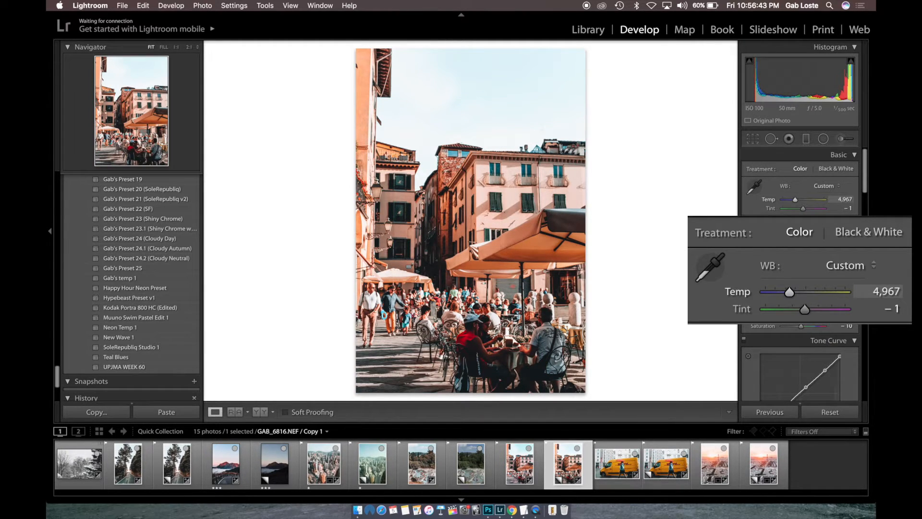